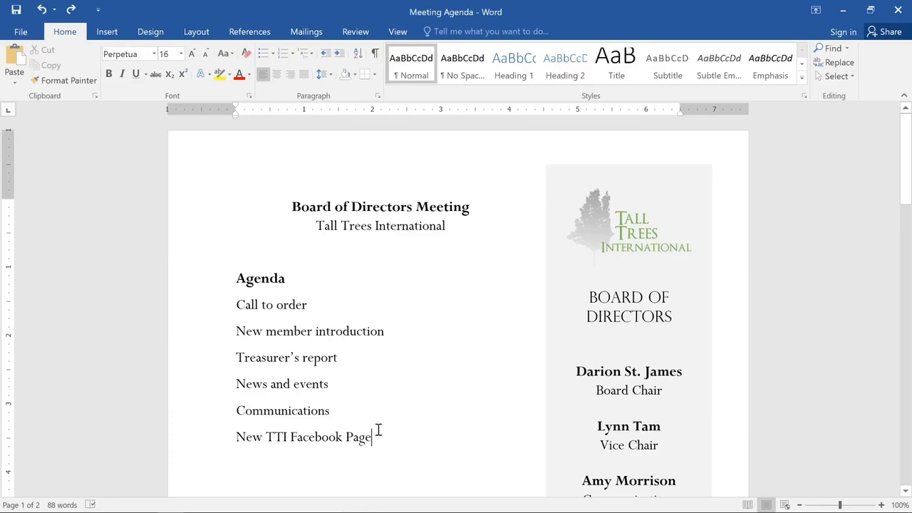
Format the six Agenda items from "Call to order" to "New TTI Facebook Page" as a bulleted list with four-diamond bullets
{"action": "left_click_drag", "start_coordinate": [377, 435], "coordinate": [229, 311]}
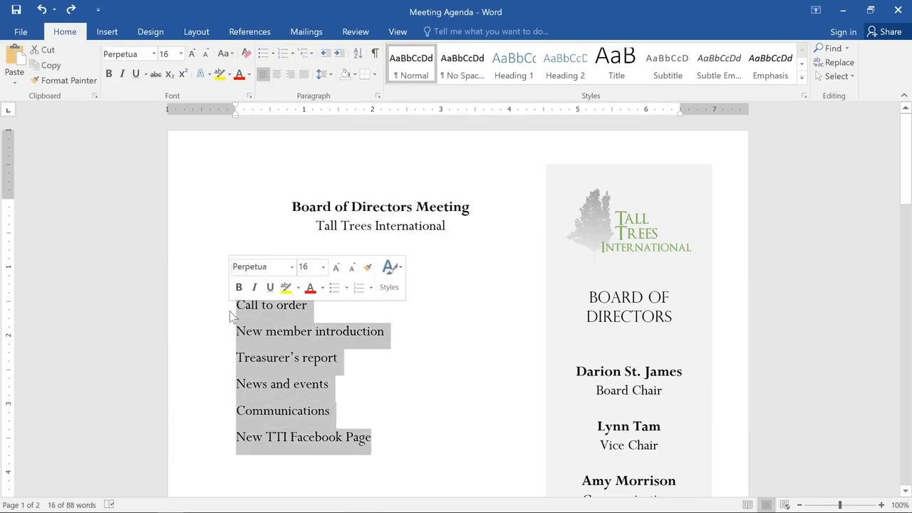
{"action": "left_click", "coordinate": [265, 55]}
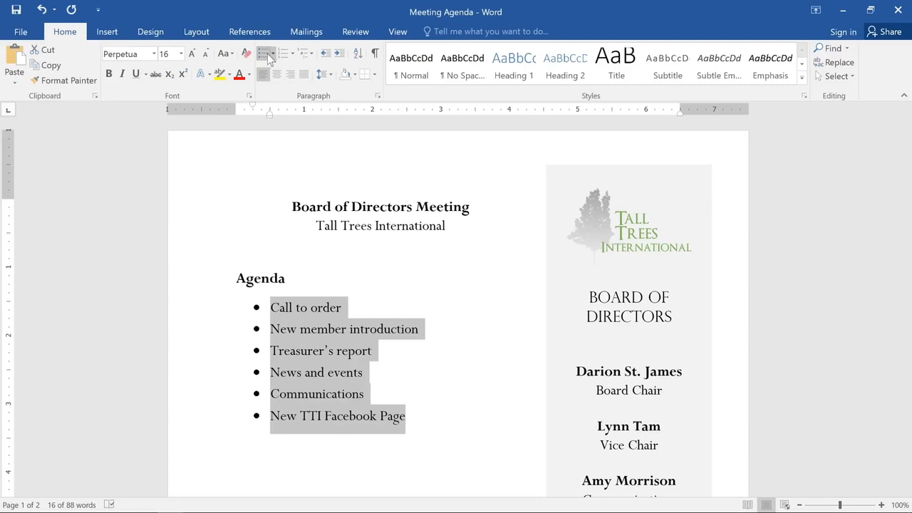
{"action": "left_click", "coordinate": [265, 55]}
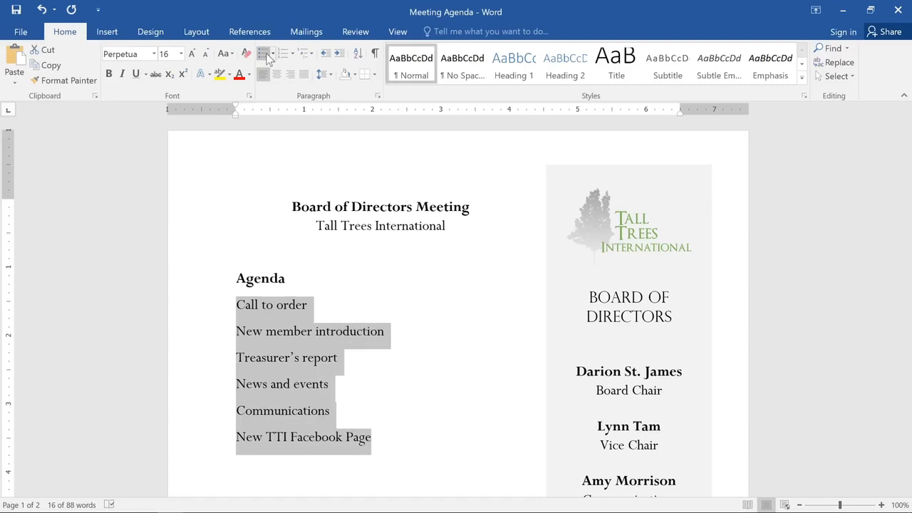
{"action": "left_click", "coordinate": [273, 55]}
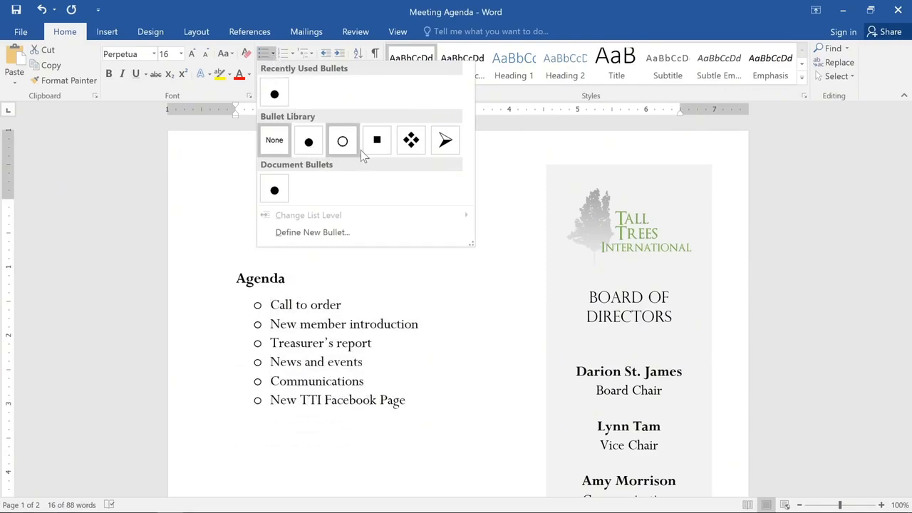
{"action": "left_click", "coordinate": [398, 150]}
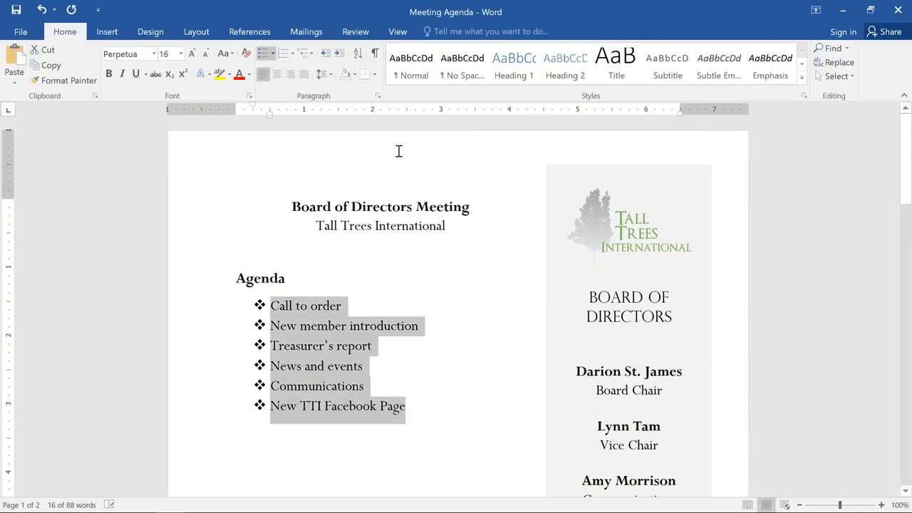
Add the bullets "Community Service", "Fundraising", "Chair's Report" and "Adjournment" to the end of the Agenda list
{"action": "left_click", "coordinate": [434, 414]}
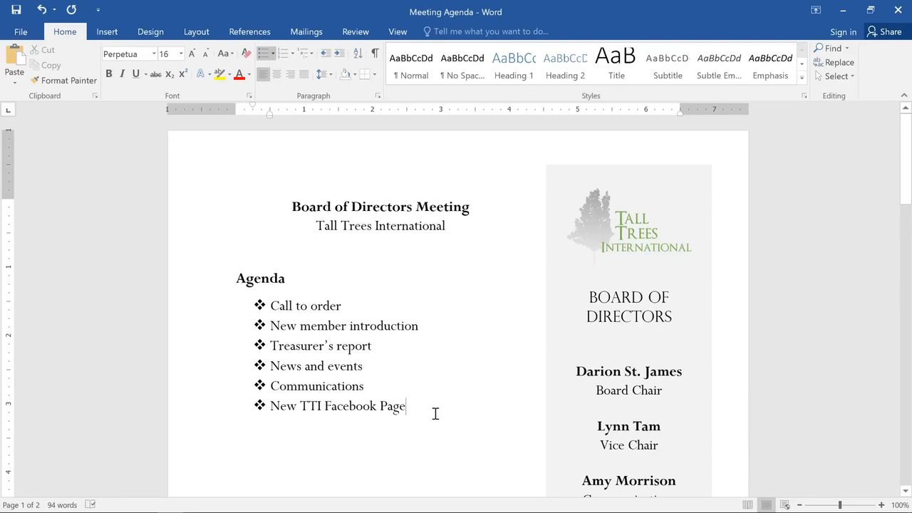
{"action": "key", "text": "Return"}
{"action": "type", "text": "C"}
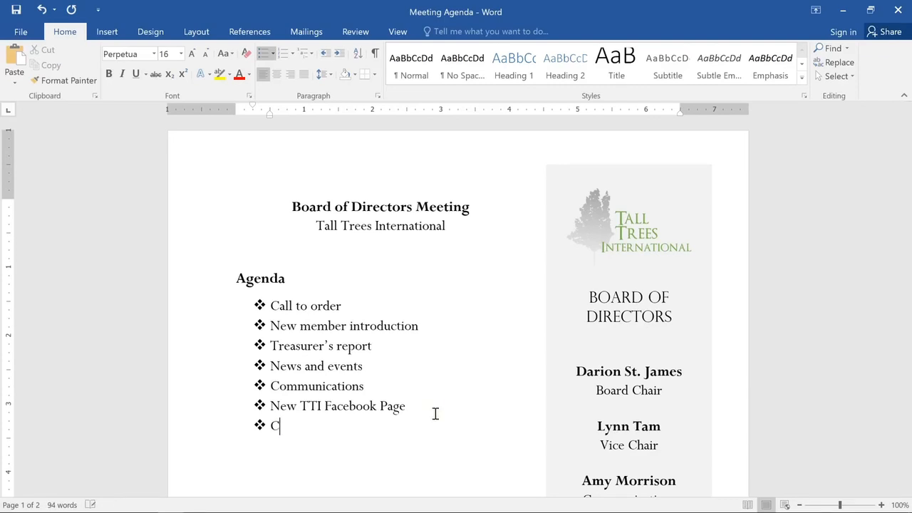
{"action": "type", "text": "ommunity Ser"}
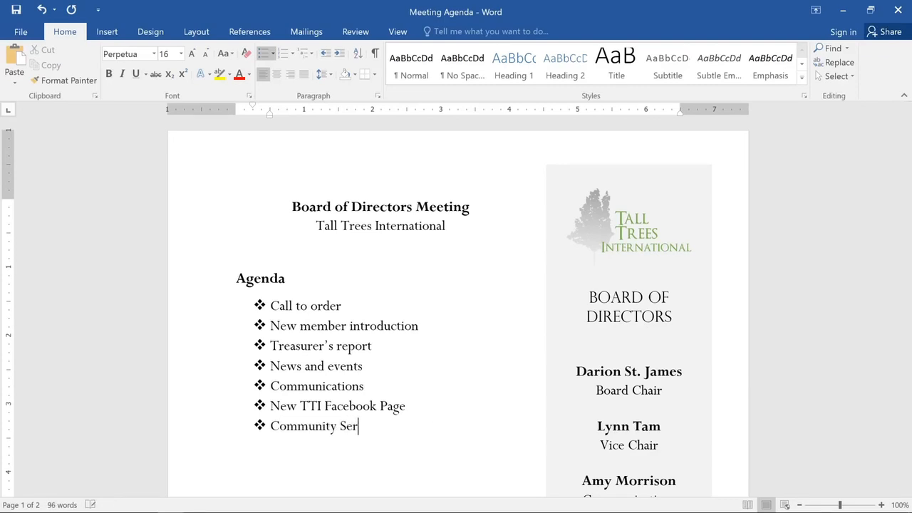
{"action": "type", "text": "vice"}
{"action": "key", "text": "Return"}
{"action": "type", "text": "Fundraising"}
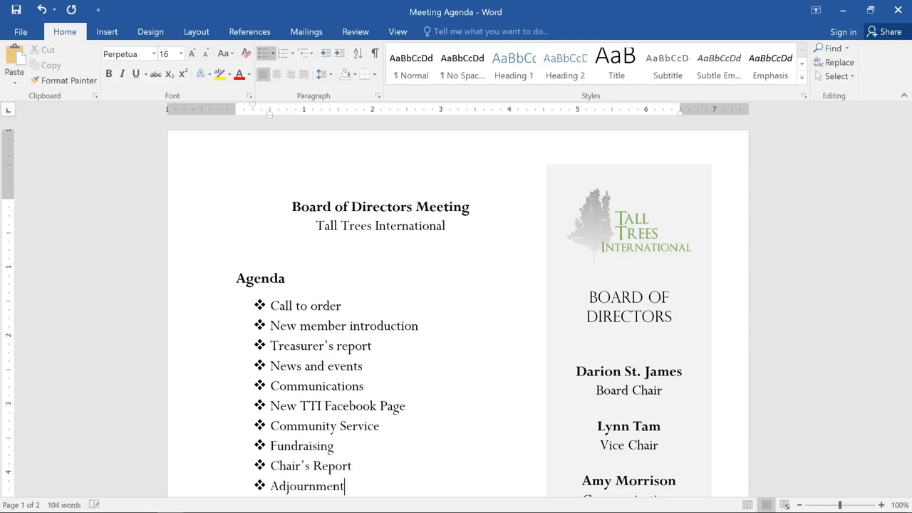
End the bulleted list after "Adjournment" and add the plain text line "Additional Notes:" below it
{"action": "key", "text": "Return"}
{"action": "key", "text": "Return"}
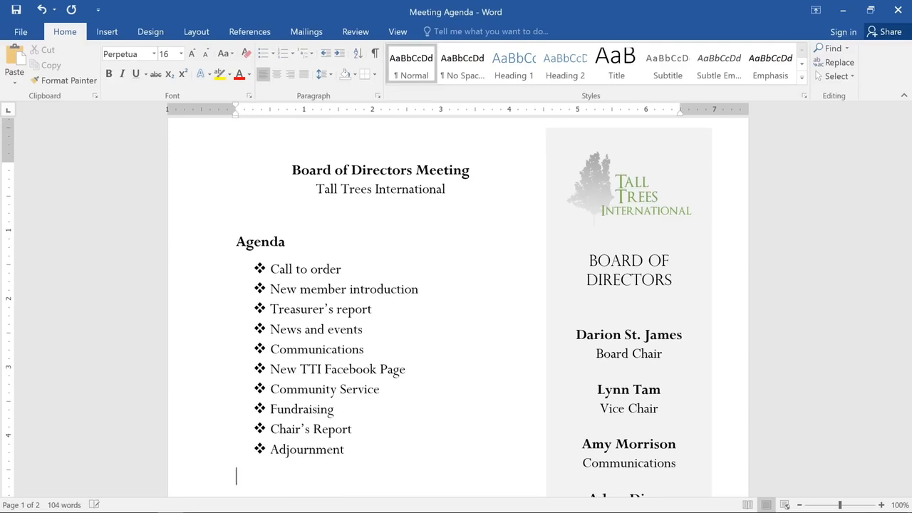
{"action": "type", "text": "Additional Notes:"}
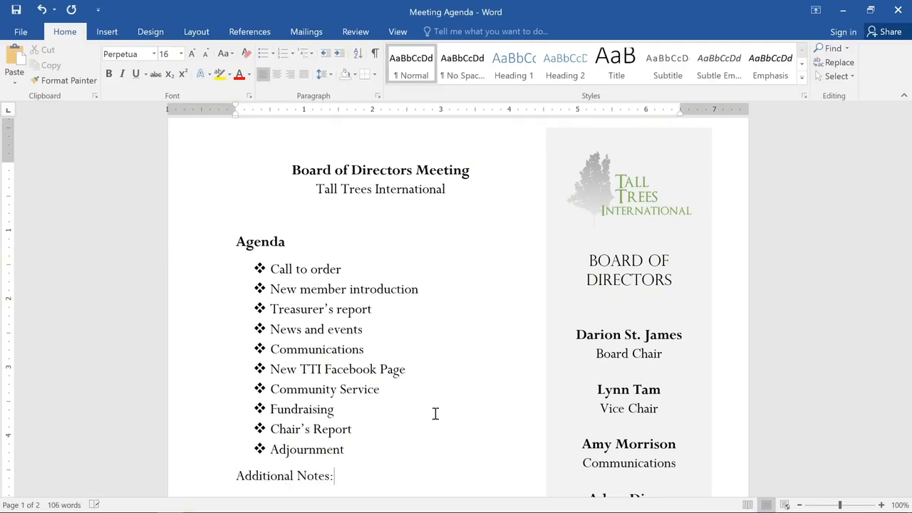
Format the eight items under "Farewell dinner preparation" on page 2 as a numbered list in the 1) 2) 3) style
{"action": "scroll", "coordinate": [366, 477], "scroll_direction": "down", "scroll_amount": 15}
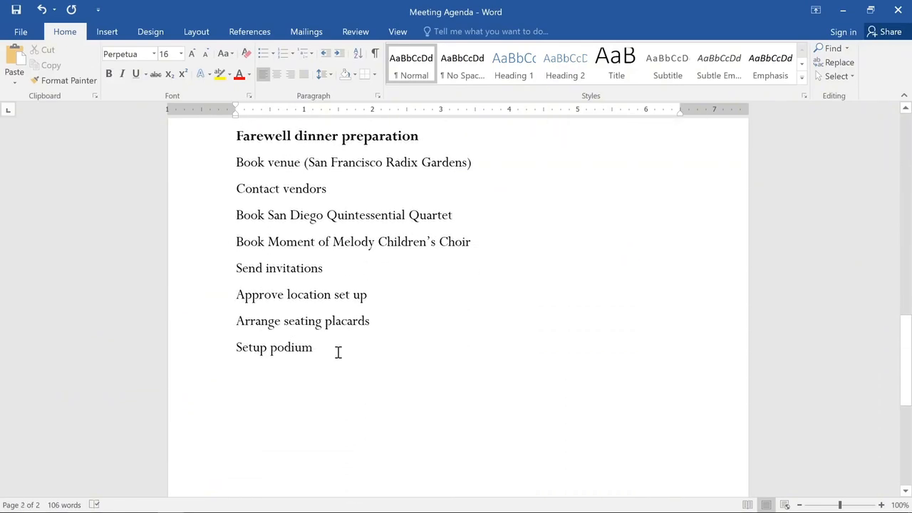
{"action": "left_click_drag", "start_coordinate": [338, 351], "coordinate": [210, 174]}
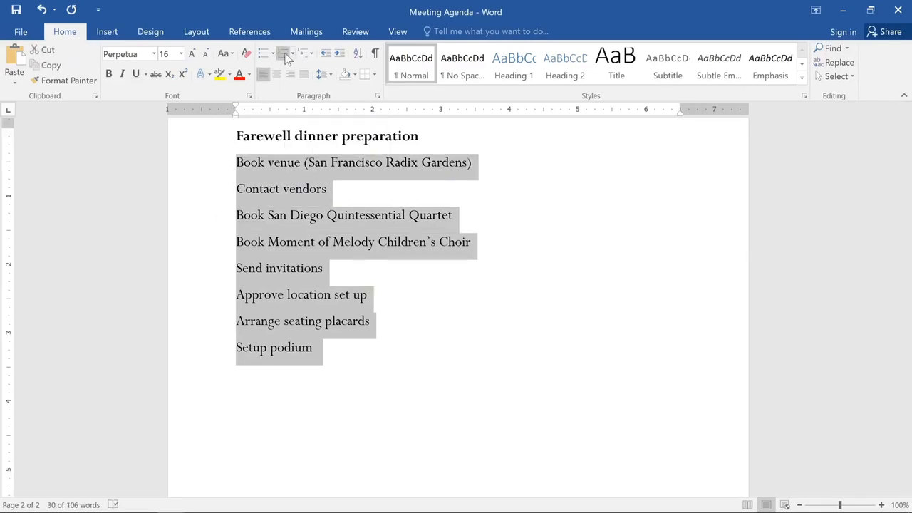
{"action": "left_click", "coordinate": [292, 57]}
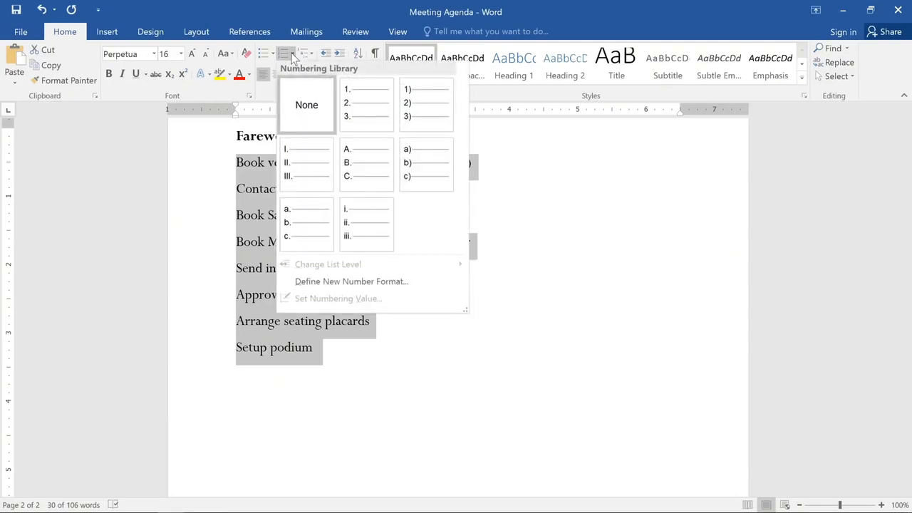
{"action": "left_click", "coordinate": [416, 104]}
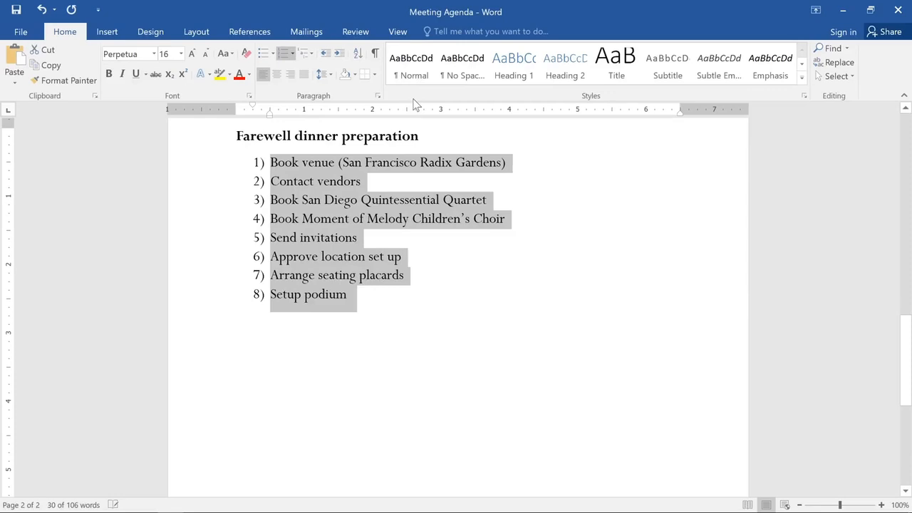
Insert an unnumbered bold heading "Day of the dinner" between "Send invitations" and "Approve location set up"
{"action": "left_click", "coordinate": [365, 237]}
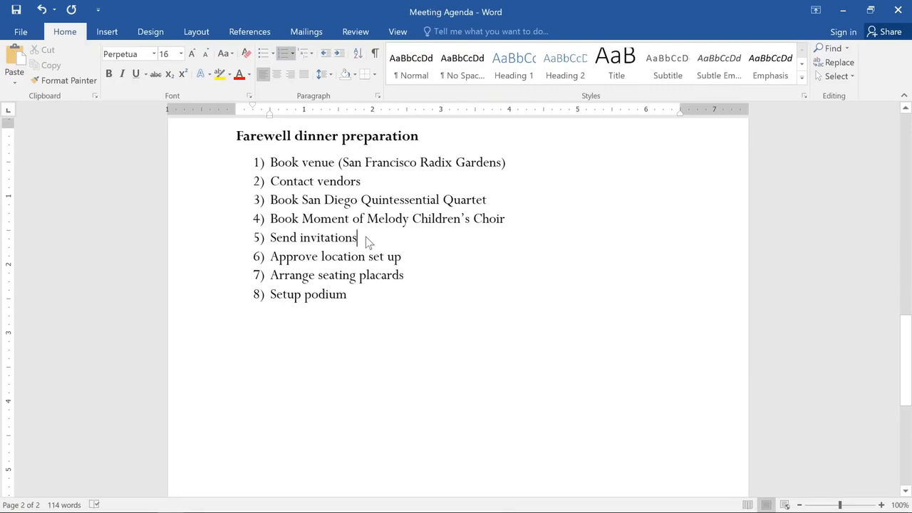
{"action": "key", "text": "Return"}
{"action": "key", "text": "Return"}
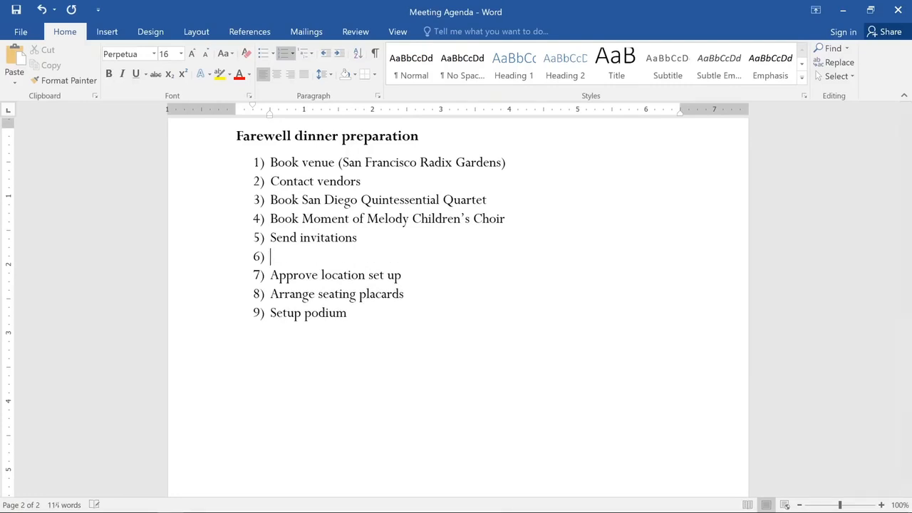
{"action": "key", "text": "ctrl+b"}
{"action": "type", "text": "Day of the dinner"}
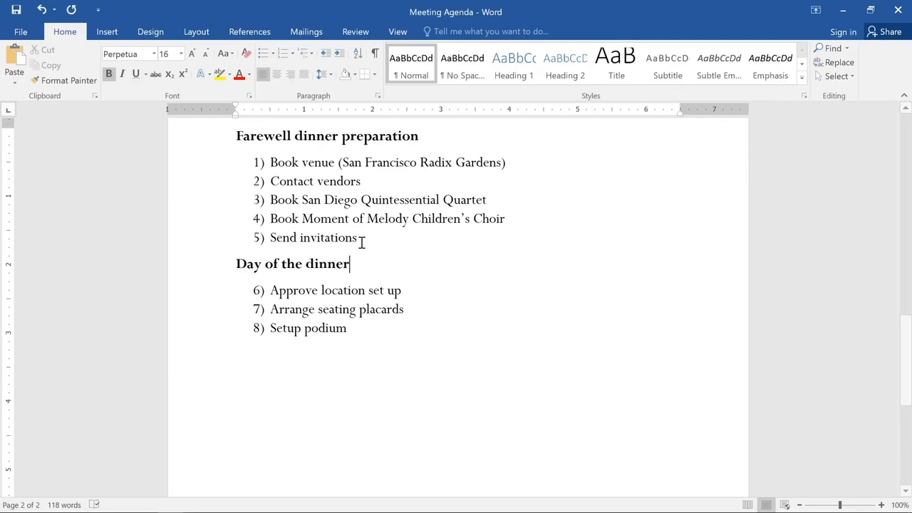
Restart the numbering under "Day of the dinner" at 1, and set it back to continue from the preceding list
{"action": "right_click", "coordinate": [254, 292]}
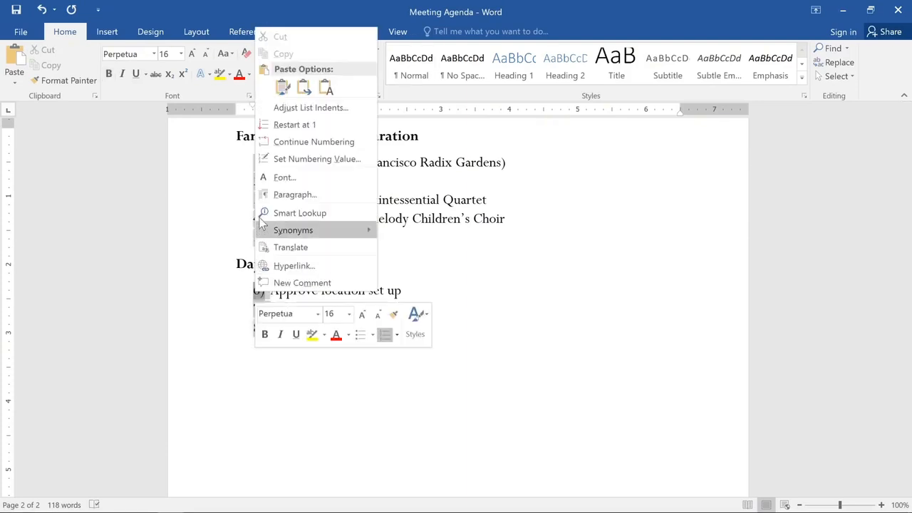
{"action": "left_click", "coordinate": [263, 129]}
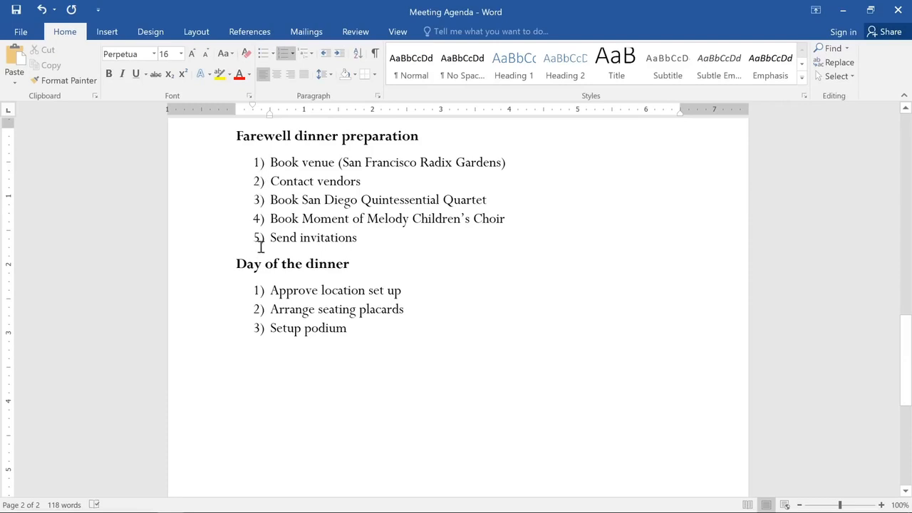
{"action": "left_click", "coordinate": [259, 289]}
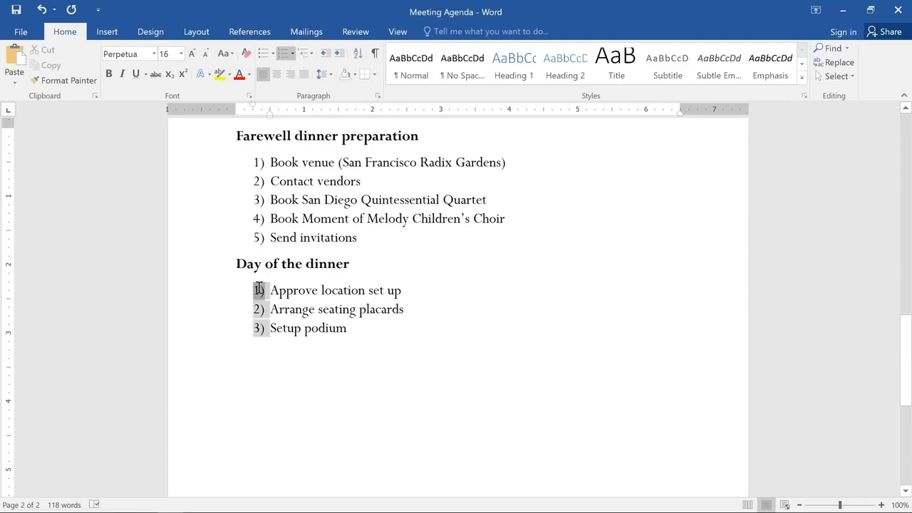
{"action": "right_click", "coordinate": [259, 288]}
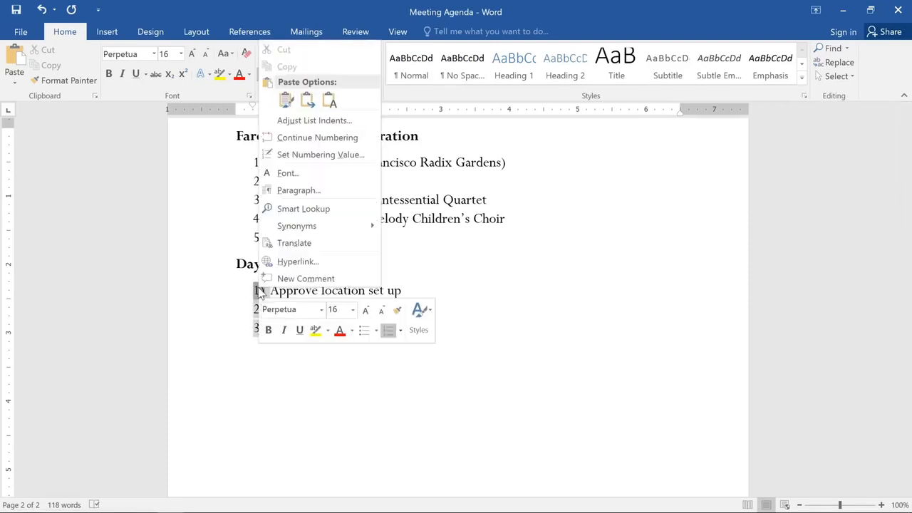
{"action": "left_click", "coordinate": [267, 139]}
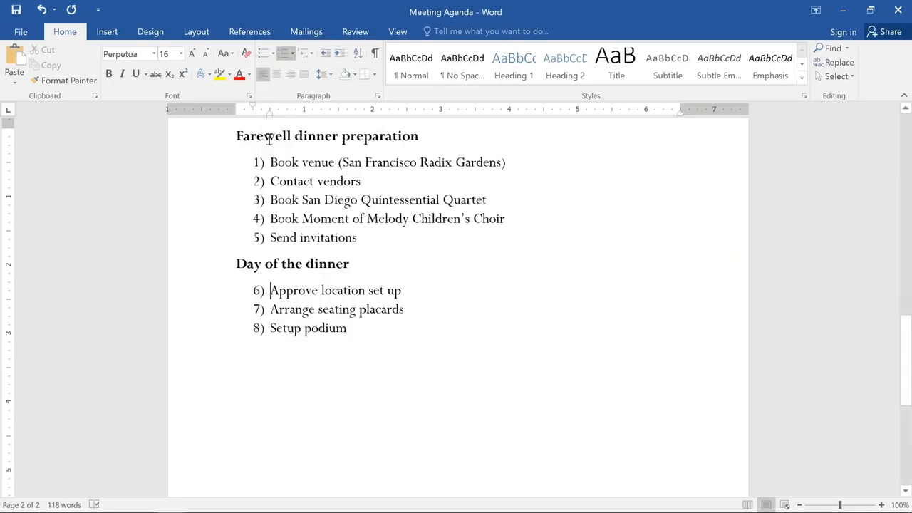
Try adjusting the left indent of the whole Agenda bulleted list and of the single "News and events" item
{"action": "scroll", "coordinate": [268, 139], "scroll_direction": "up", "scroll_amount": 10}
{"action": "scroll", "coordinate": [267, 139], "scroll_direction": "up", "scroll_amount": 5}
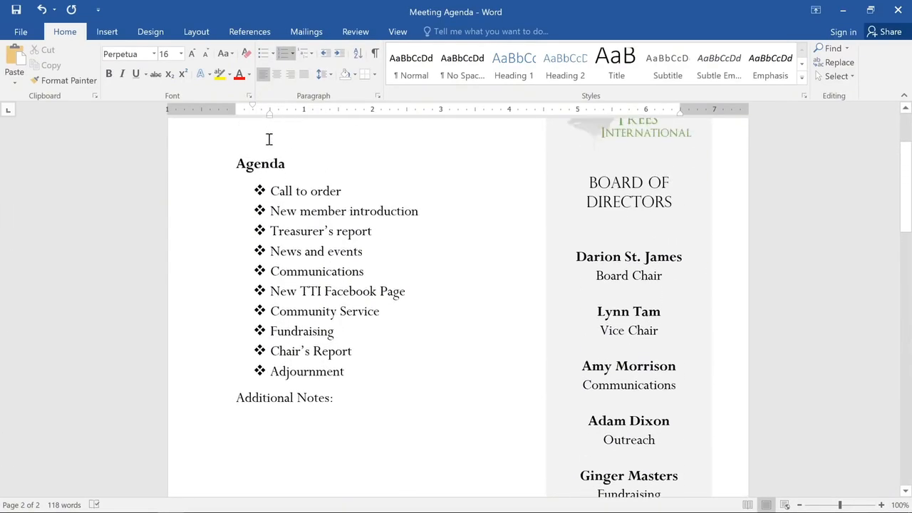
{"action": "left_click_drag", "start_coordinate": [347, 408], "coordinate": [273, 226]}
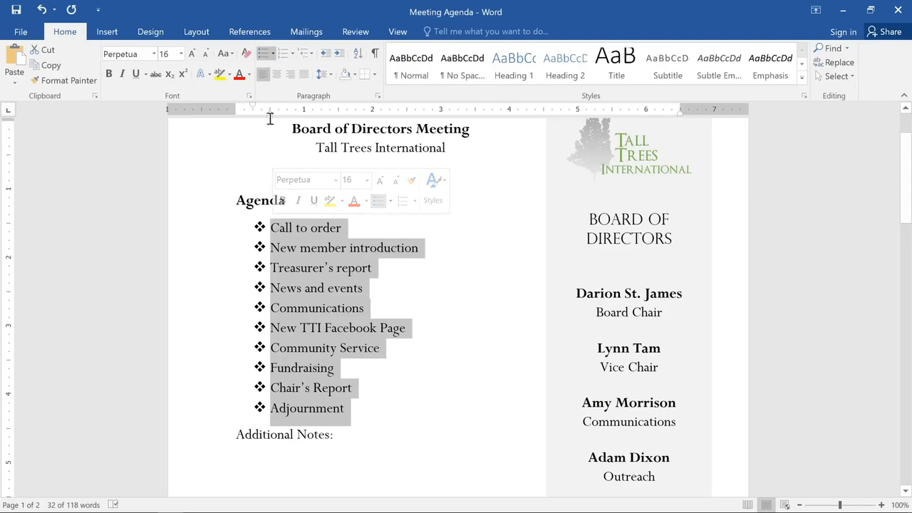
{"action": "mouse_move", "coordinate": [270, 112]}
{"action": "left_mouse_down"}
{"action": "mouse_move", "coordinate": [320, 122]}
{"action": "mouse_move", "coordinate": [270, 132]}
{"action": "left_mouse_up"}
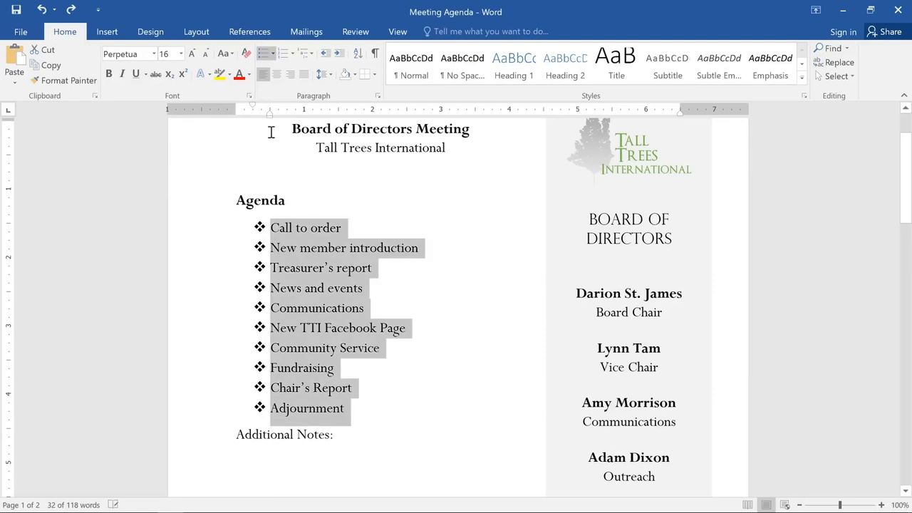
{"action": "left_click", "coordinate": [382, 288]}
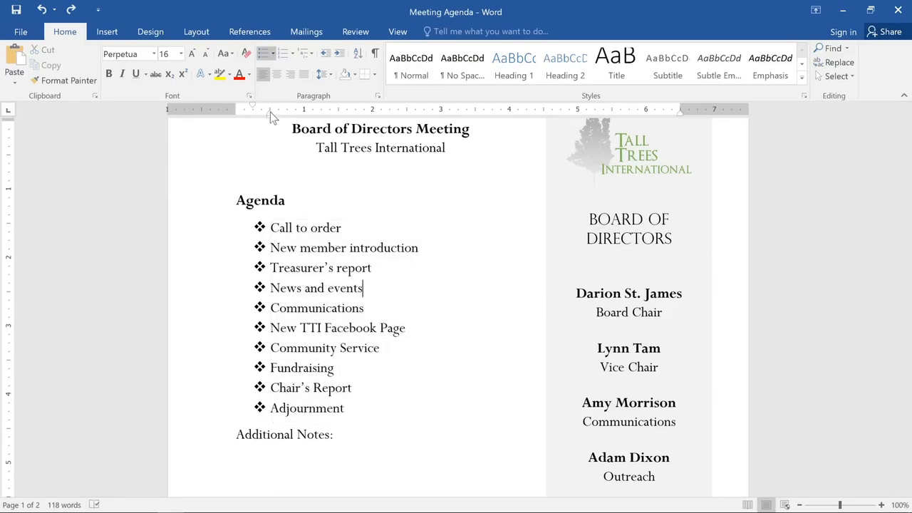
{"action": "mouse_move", "coordinate": [270, 112]}
{"action": "left_mouse_down"}
{"action": "mouse_move", "coordinate": [320, 123]}
{"action": "mouse_move", "coordinate": [268, 129]}
{"action": "left_mouse_up"}
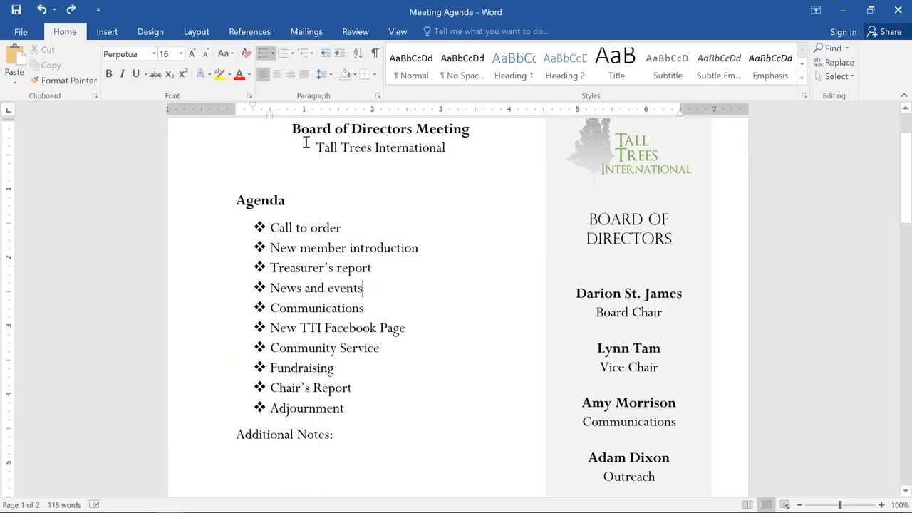
Define a new bullet for all ten Agenda items using the thick ring symbol from Wingdings, character code 163
{"action": "left_click_drag", "start_coordinate": [342, 408], "coordinate": [228, 228]}
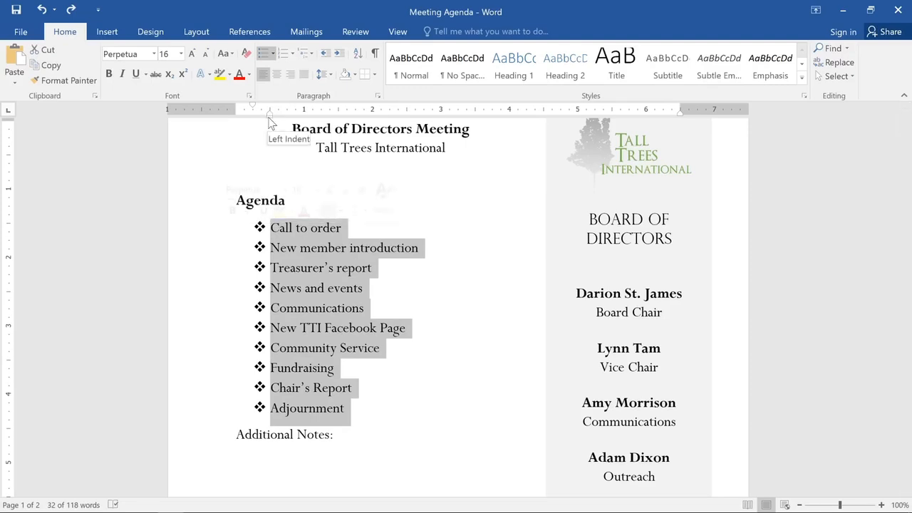
{"action": "mouse_move", "coordinate": [269, 119]}
{"action": "left_mouse_down"}
{"action": "mouse_move", "coordinate": [337, 135]}
{"action": "mouse_move", "coordinate": [271, 133]}
{"action": "left_mouse_up"}
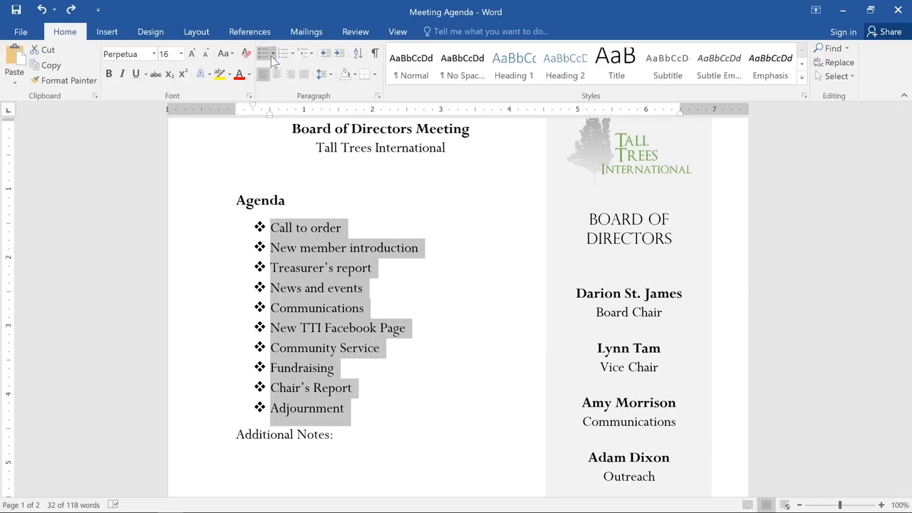
{"action": "left_click", "coordinate": [272, 54]}
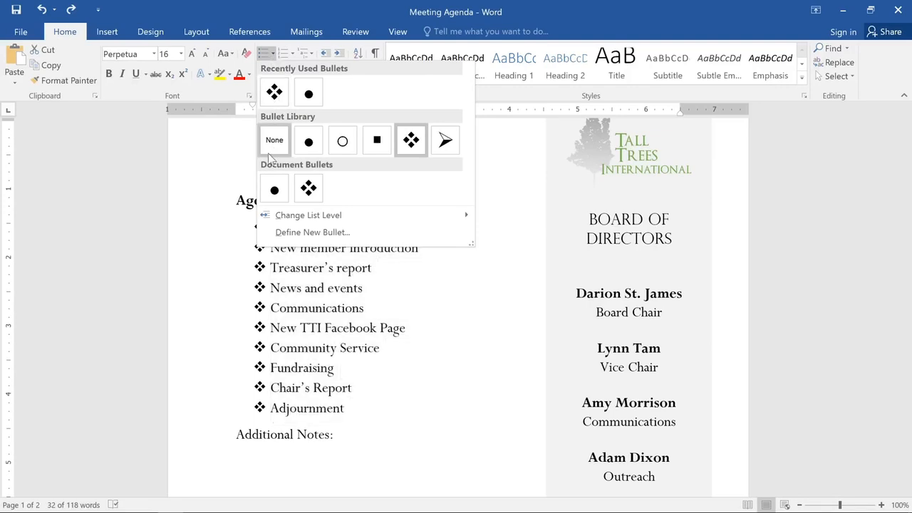
{"action": "left_click", "coordinate": [265, 236]}
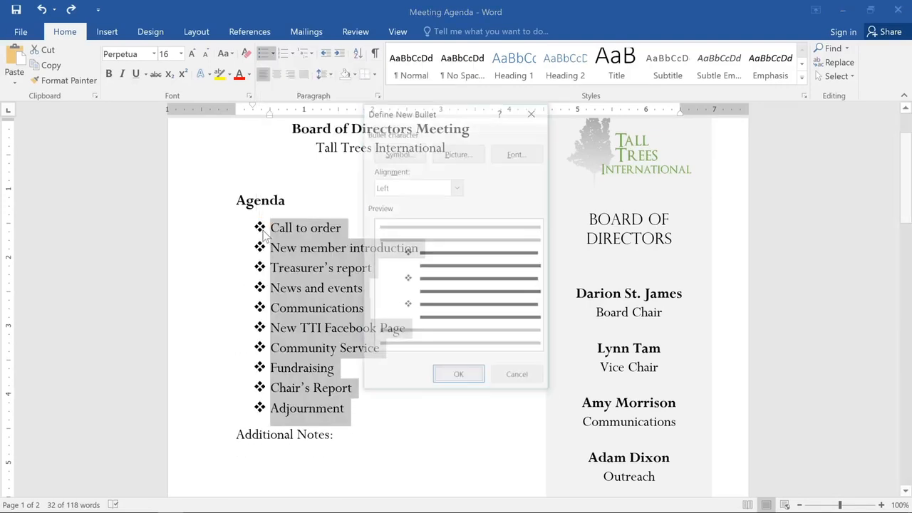
{"action": "left_click", "coordinate": [424, 157]}
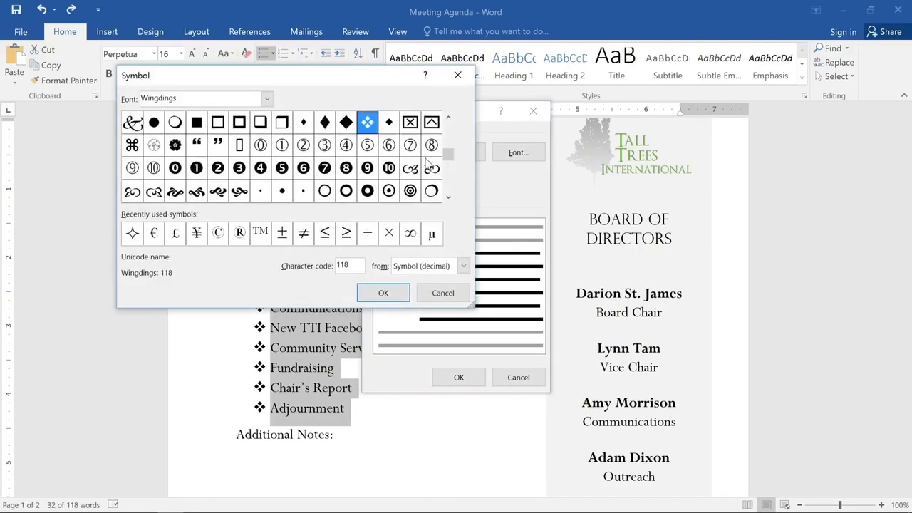
{"action": "left_click", "coordinate": [266, 98]}
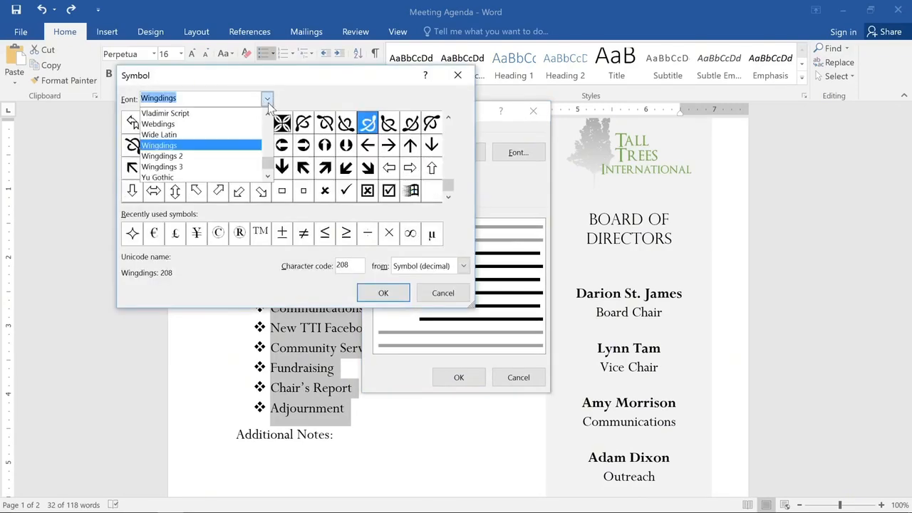
{"action": "left_click", "coordinate": [255, 148]}
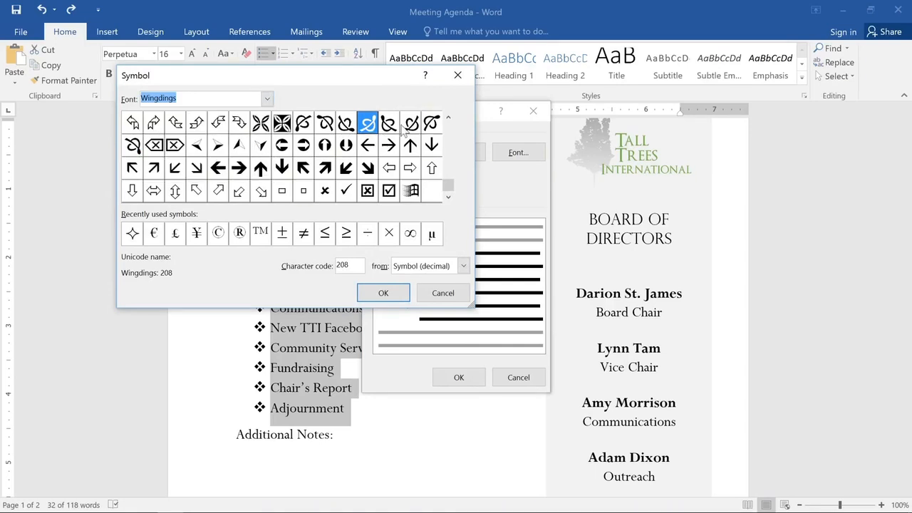
{"action": "left_click", "coordinate": [448, 121]}
{"action": "left_click", "coordinate": [449, 121]}
{"action": "left_click", "coordinate": [449, 121]}
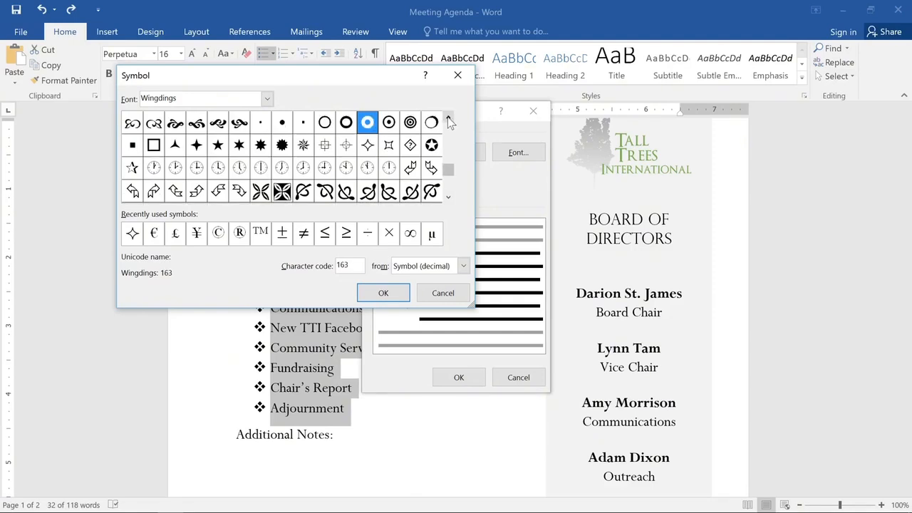
{"action": "left_click", "coordinate": [449, 121]}
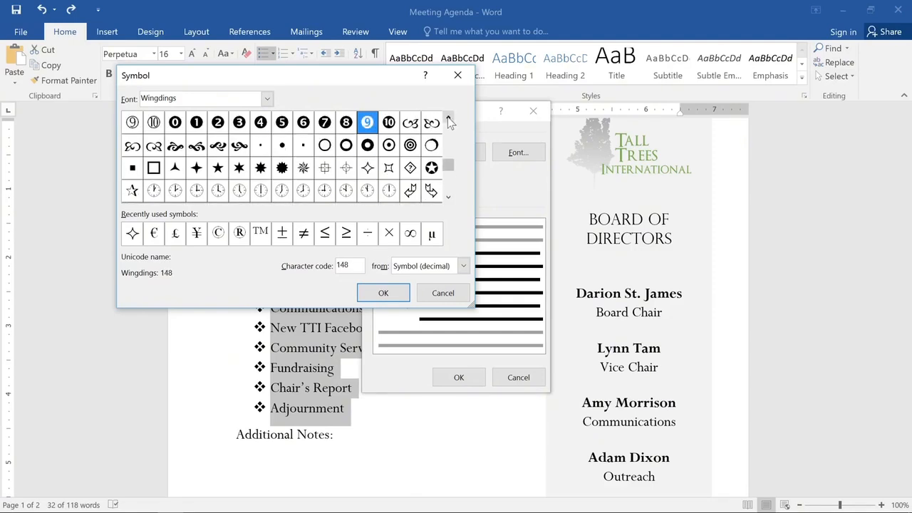
{"action": "left_click", "coordinate": [371, 149]}
{"action": "left_click", "coordinate": [394, 292]}
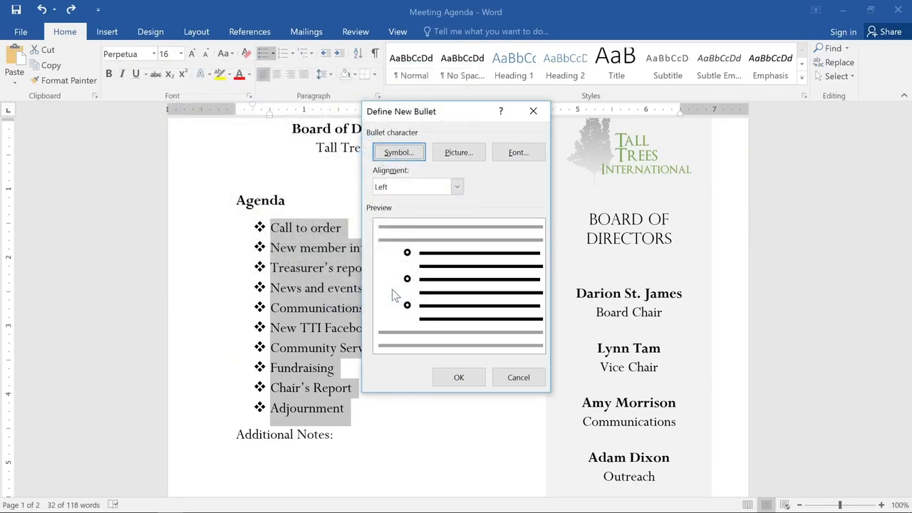
Set the new bullet's font color to the theme green and apply the bullet to the Agenda list
{"action": "left_click", "coordinate": [492, 152]}
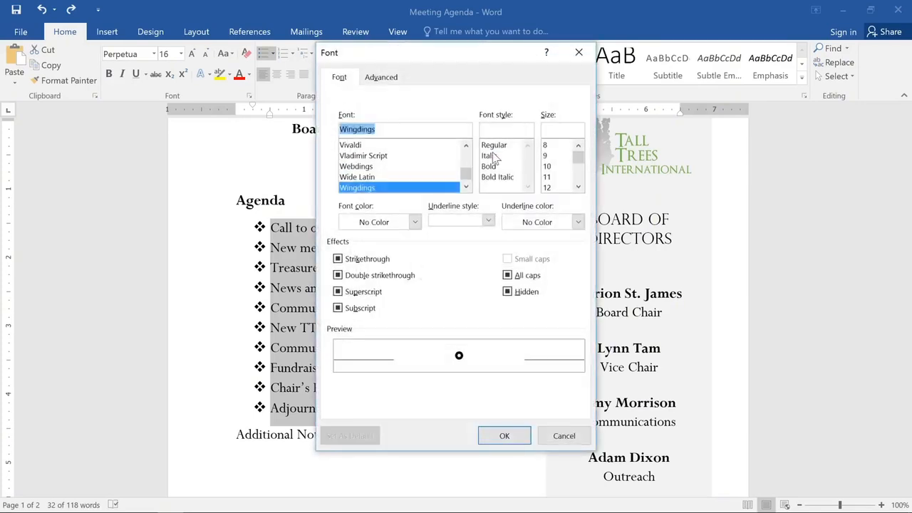
{"action": "left_click", "coordinate": [415, 222]}
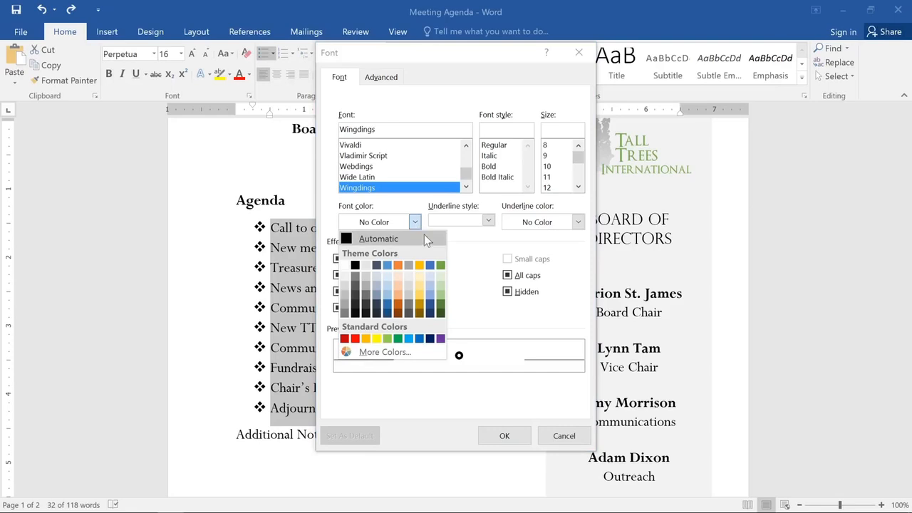
{"action": "left_click", "coordinate": [439, 265]}
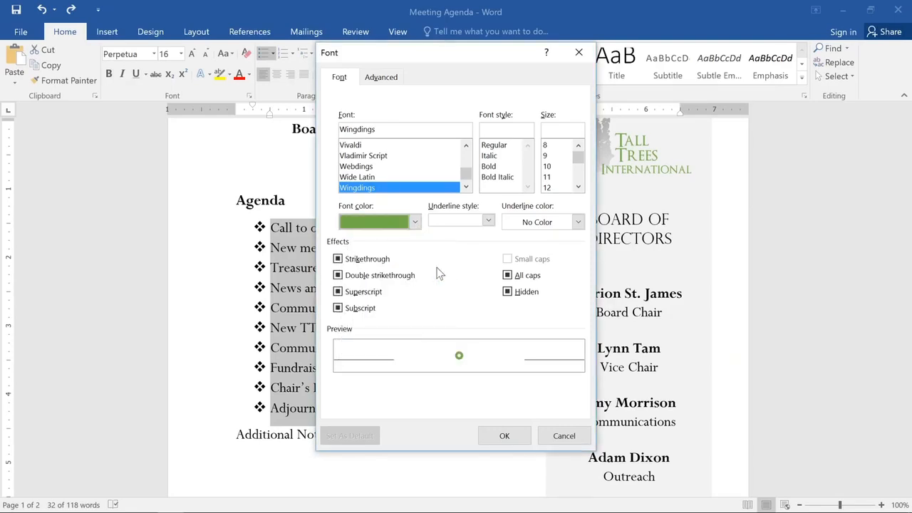
{"action": "left_click", "coordinate": [503, 436]}
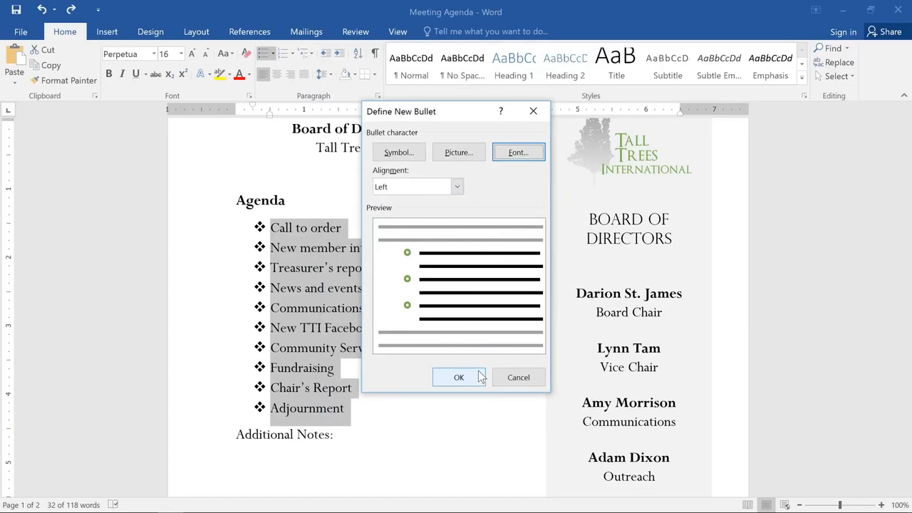
{"action": "left_click", "coordinate": [480, 377]}
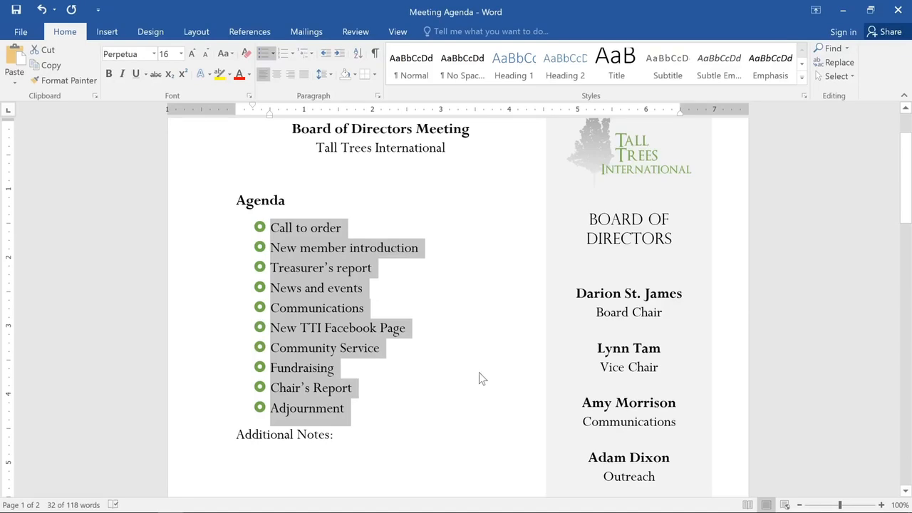
Add second-level items "Announce Chair's Retirement", "Farewell dinner" and "Oak Park Dedication" under "News and events"
{"action": "left_click", "coordinate": [380, 293]}
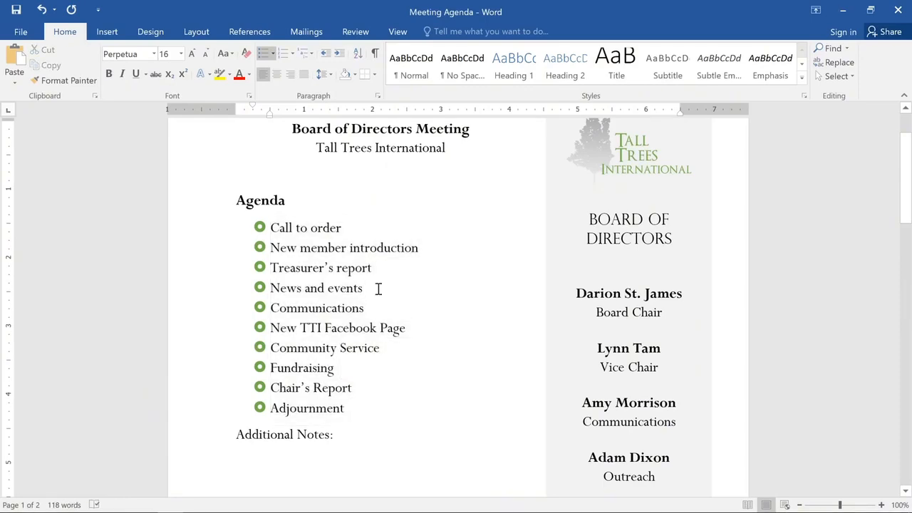
{"action": "key", "text": "Return"}
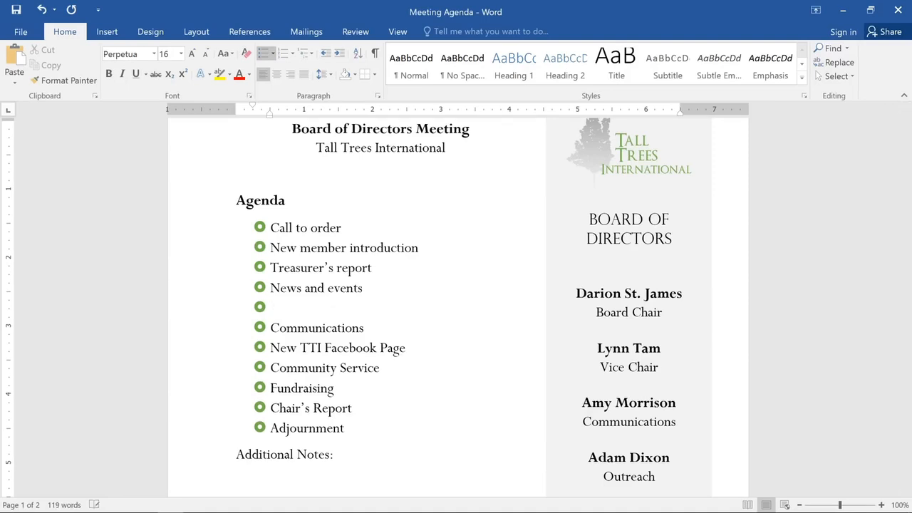
{"action": "key", "text": "Tab"}
{"action": "type", "text": "An"}
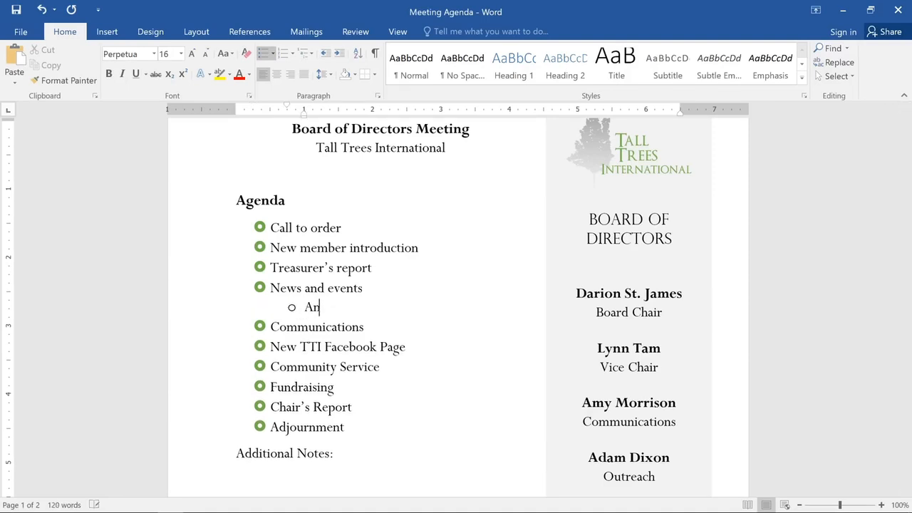
{"action": "type", "text": "nounce Chair's Retirement"}
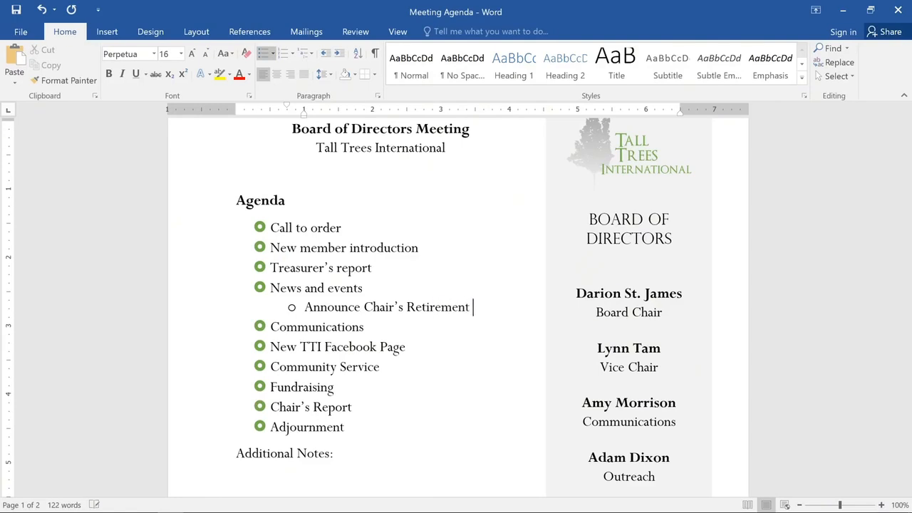
{"action": "key", "text": "Return"}
{"action": "type", "text": "Farewell dinner"}
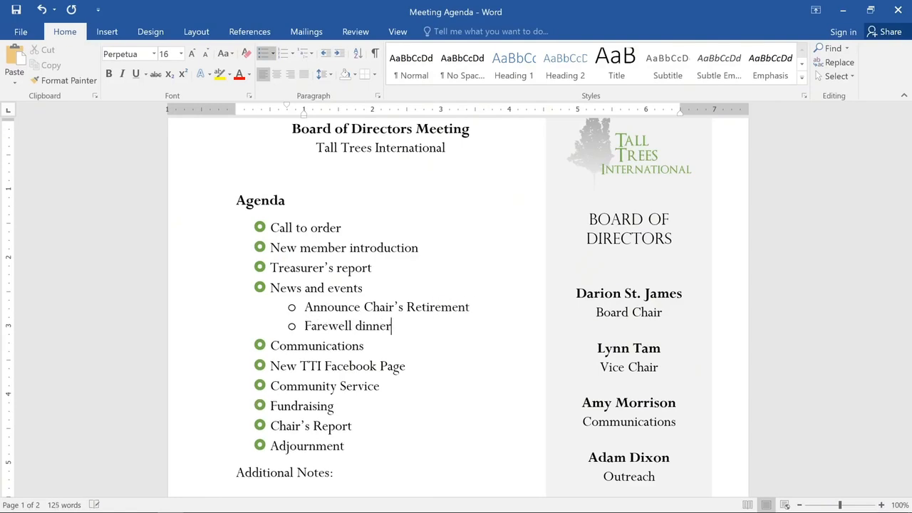
{"action": "key", "text": "Return"}
{"action": "type", "text": "Oak Park Dedication"}
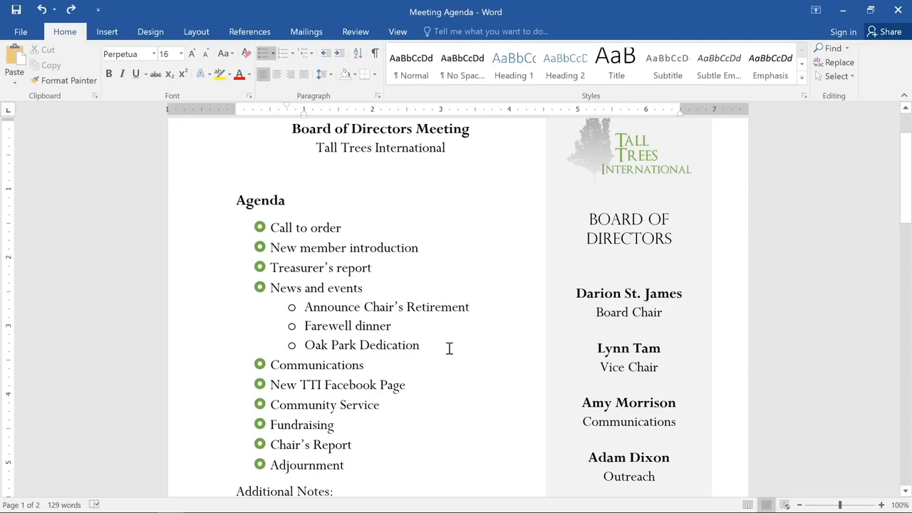
Demote "Farewell dinner" through deeper list levels, and bring it back to one level below "Announce Chair's Retirement"
{"action": "left_click", "coordinate": [303, 327]}
{"action": "key", "text": "Tab"}
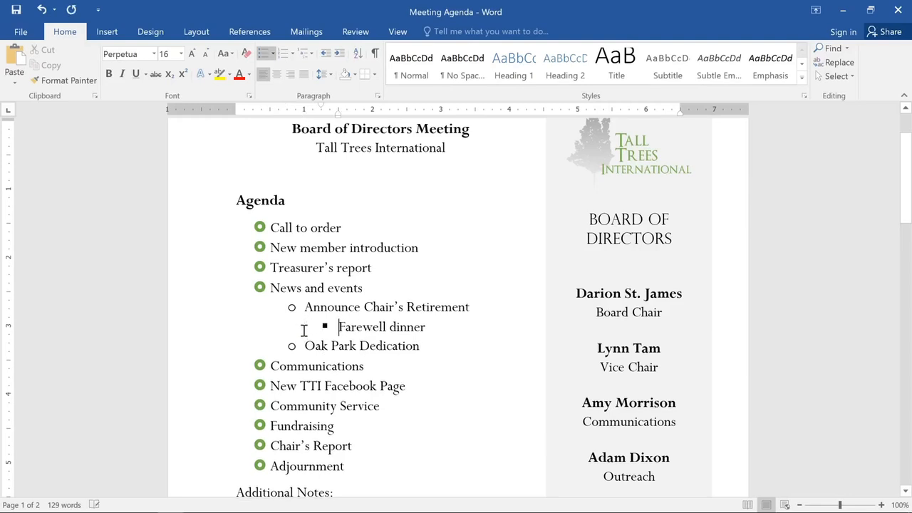
{"action": "key", "text": "Tab"}
{"action": "key", "text": "Tab"}
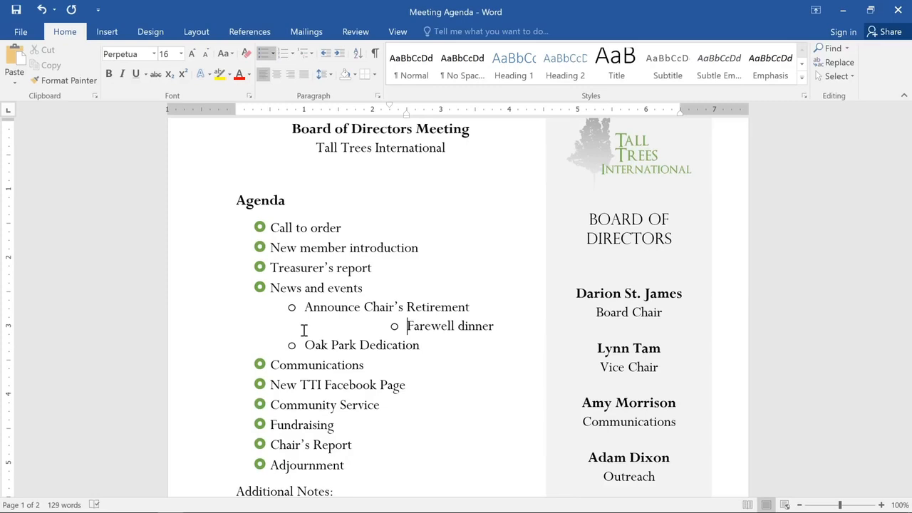
{"action": "key", "text": "shift+Tab"}
{"action": "key", "text": "shift+Tab"}
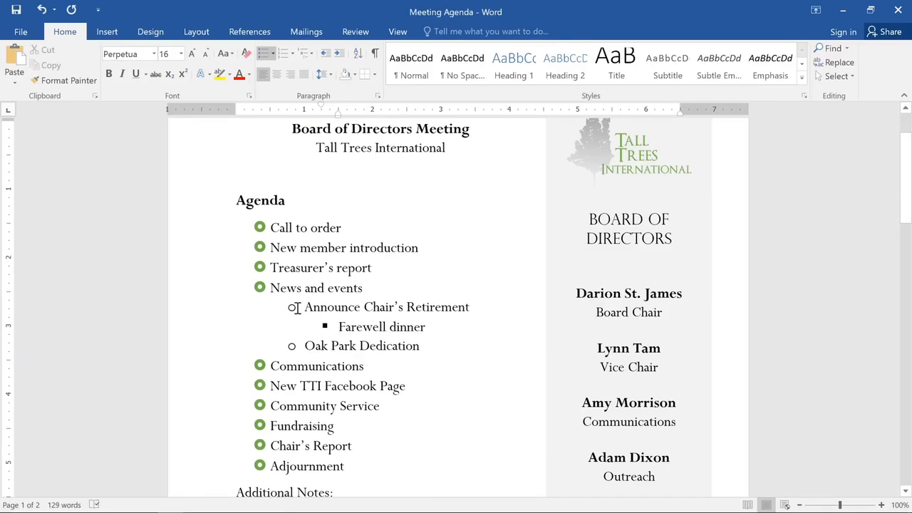
Change the second-level bullets under "News and events" to the four-diamond symbol
{"action": "left_click", "coordinate": [298, 308]}
{"action": "left_click", "coordinate": [275, 57]}
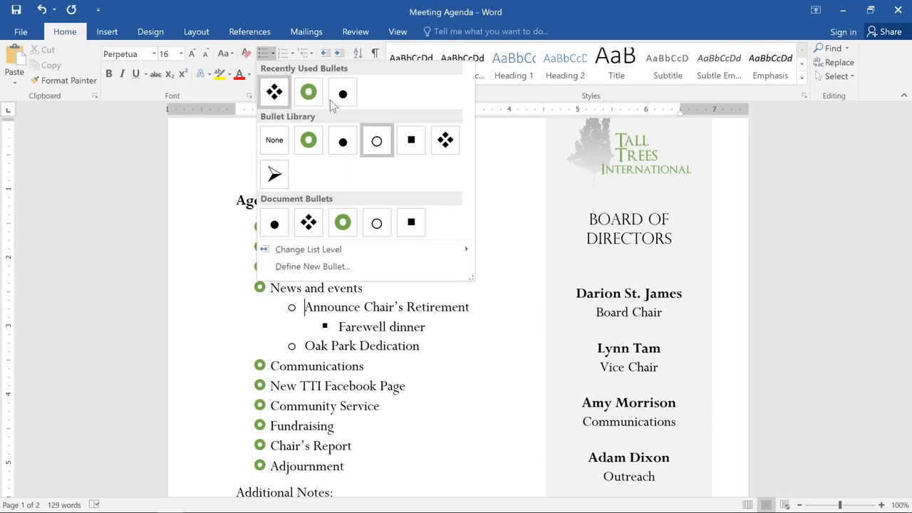
{"action": "key", "text": "Escape"}
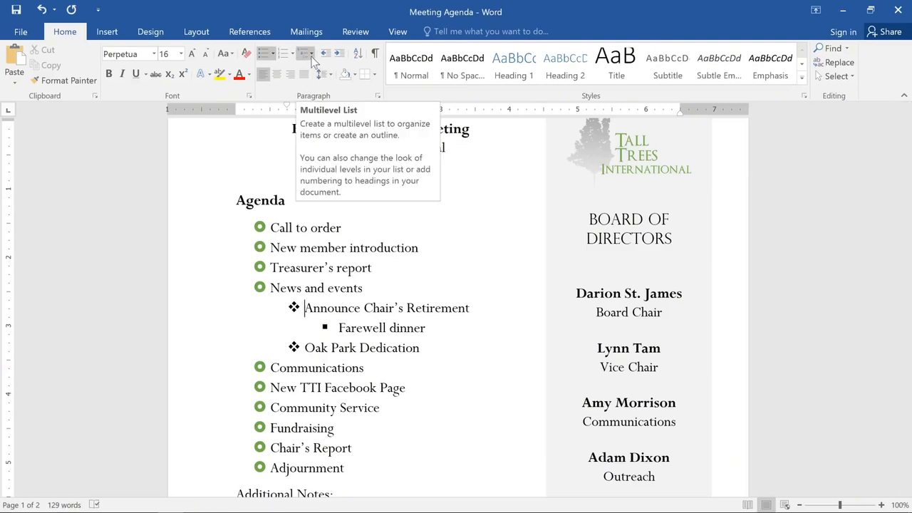
Apply the 1) a) i) multilevel list style to the whole Agenda list
{"action": "left_click", "coordinate": [311, 61]}
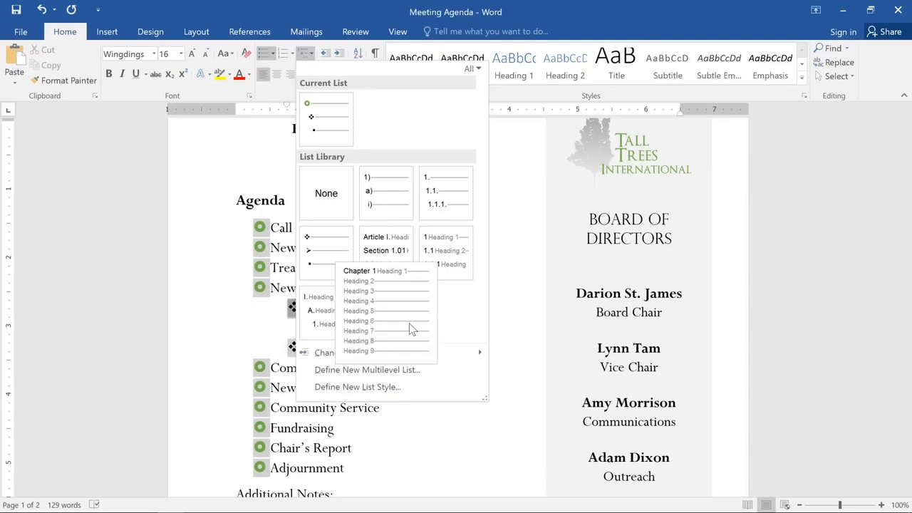
{"action": "left_click", "coordinate": [382, 181]}
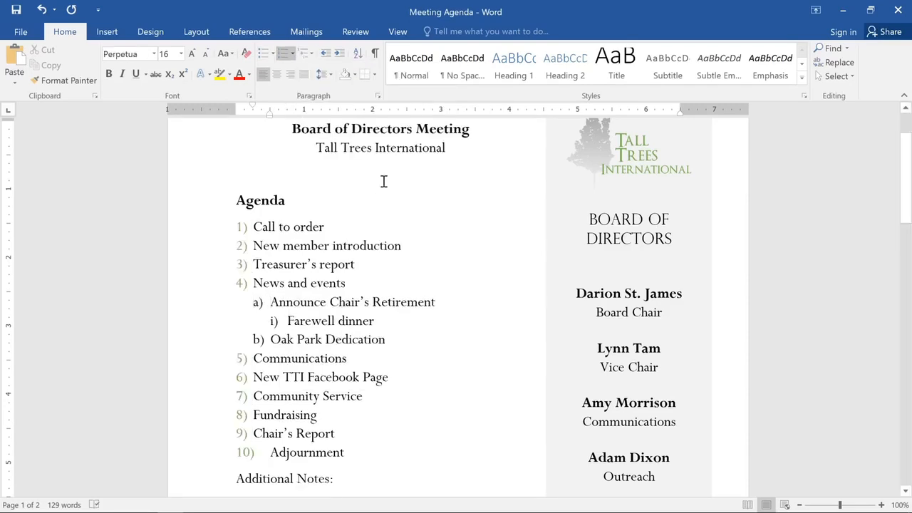